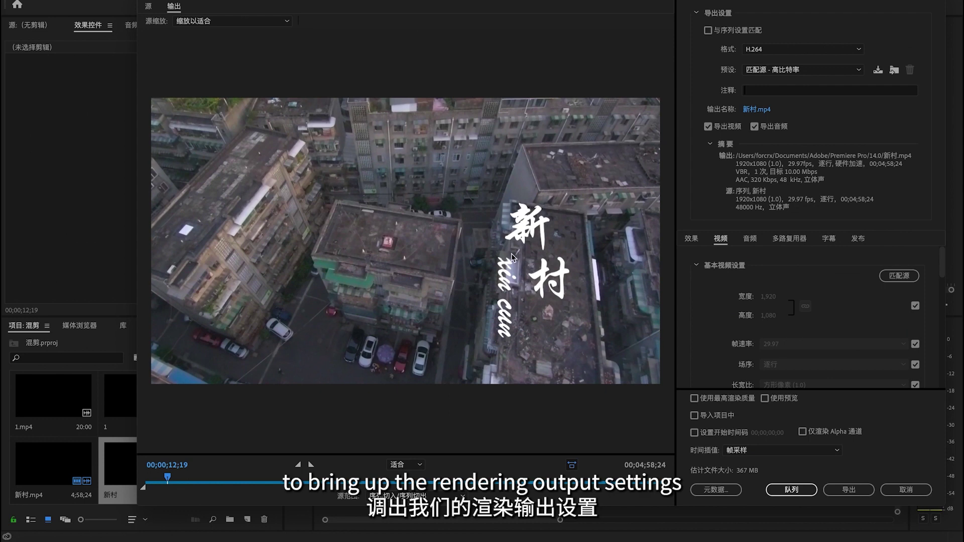
- Turn on cropping for the source frame and crop 2 pixels off its top edge
{"action": "left_click", "coordinate": [148, 7]}
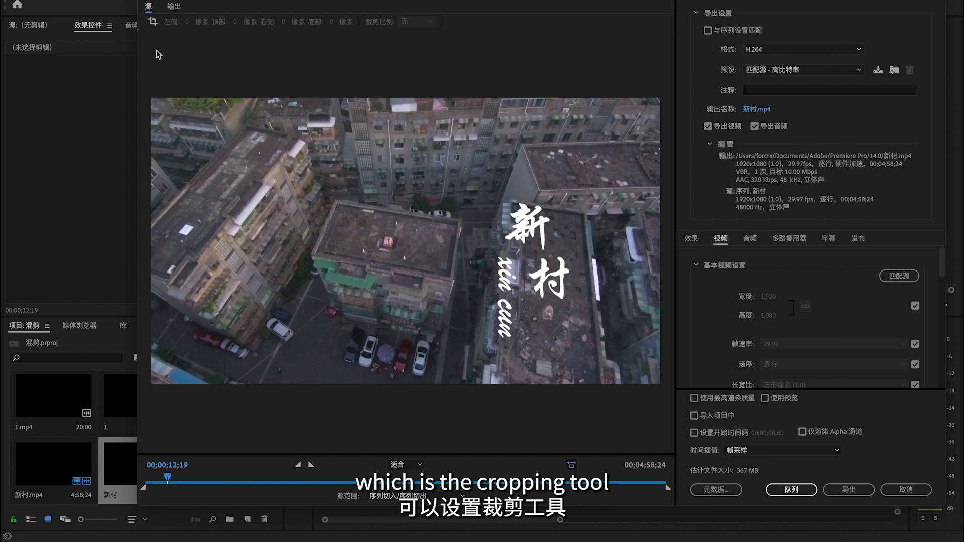
{"action": "left_click", "coordinate": [152, 22]}
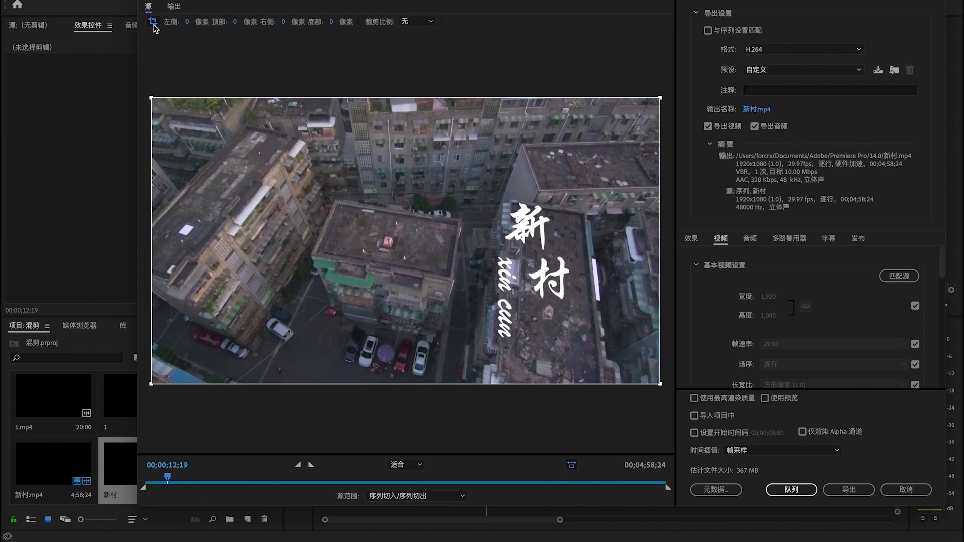
{"action": "mouse_move", "coordinate": [152, 99]}
{"action": "left_mouse_down"}
{"action": "mouse_move", "coordinate": [233, 181]}
{"action": "mouse_move", "coordinate": [147, 90]}
{"action": "left_mouse_up"}
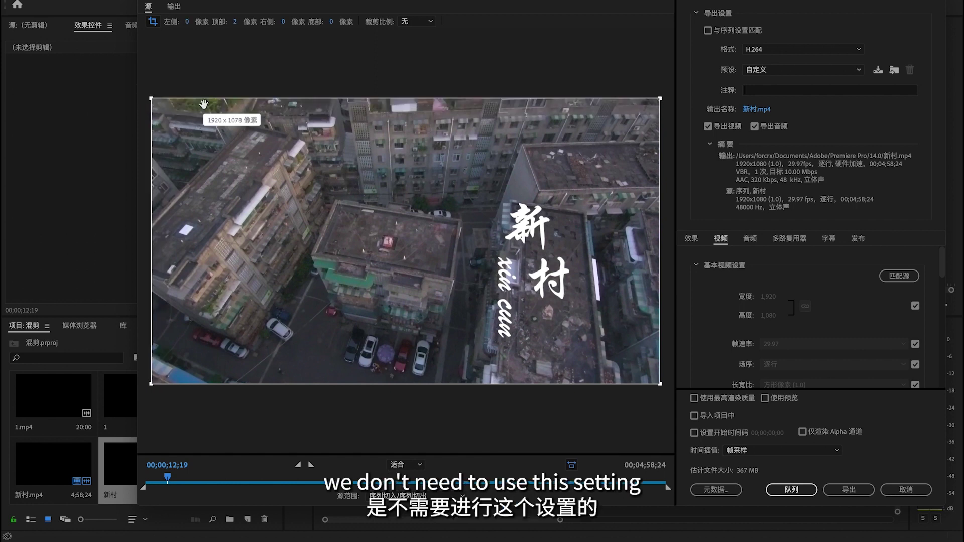
- Return to the output preview and adjust the export range's start point at the beginning of the sequence
{"action": "left_click", "coordinate": [174, 6]}
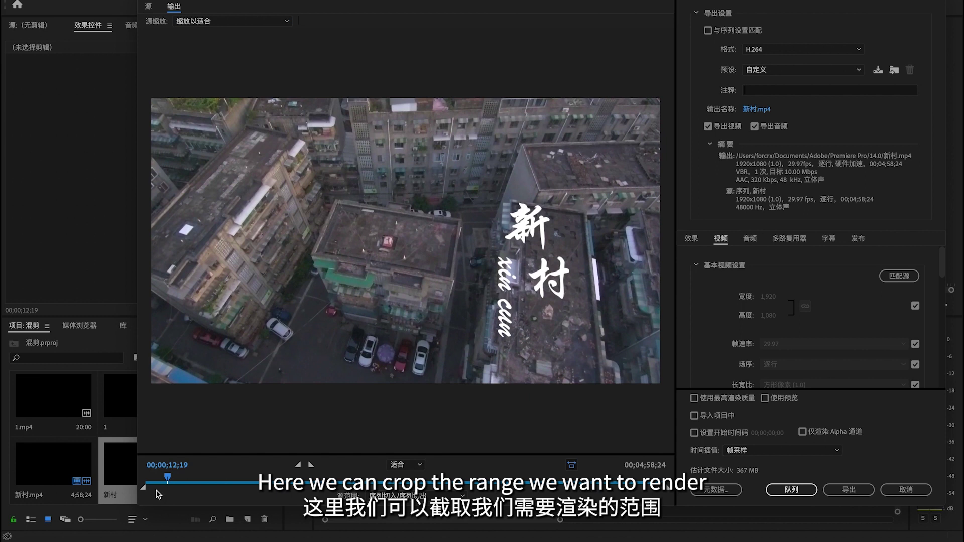
{"action": "mouse_move", "coordinate": [145, 488]}
{"action": "left_mouse_down"}
{"action": "mouse_move", "coordinate": [185, 490]}
{"action": "mouse_move", "coordinate": [143, 488]}
{"action": "left_mouse_up"}
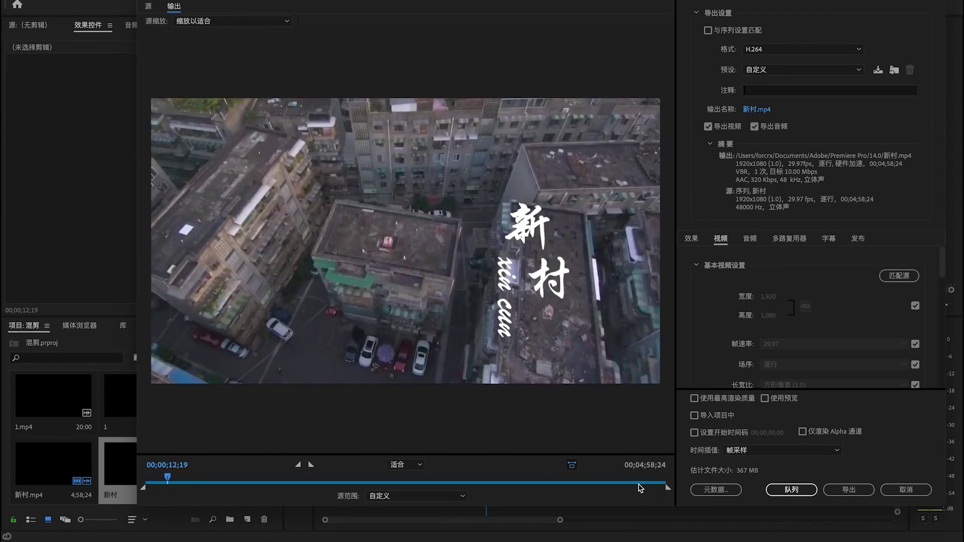
- Try matching the export to the sequence settings, switch matching off again, and choose the H.264 format
{"action": "left_click", "coordinate": [709, 30]}
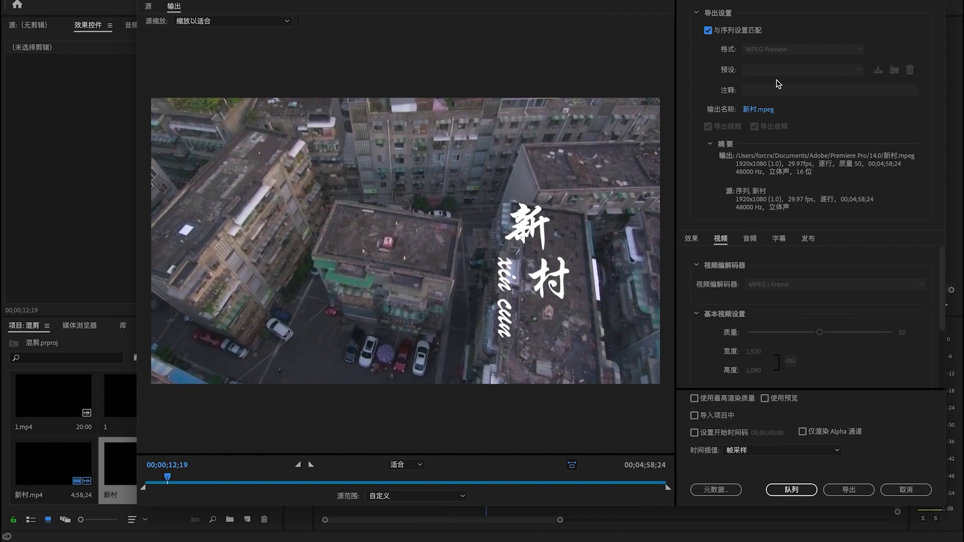
{"action": "left_click", "coordinate": [709, 30]}
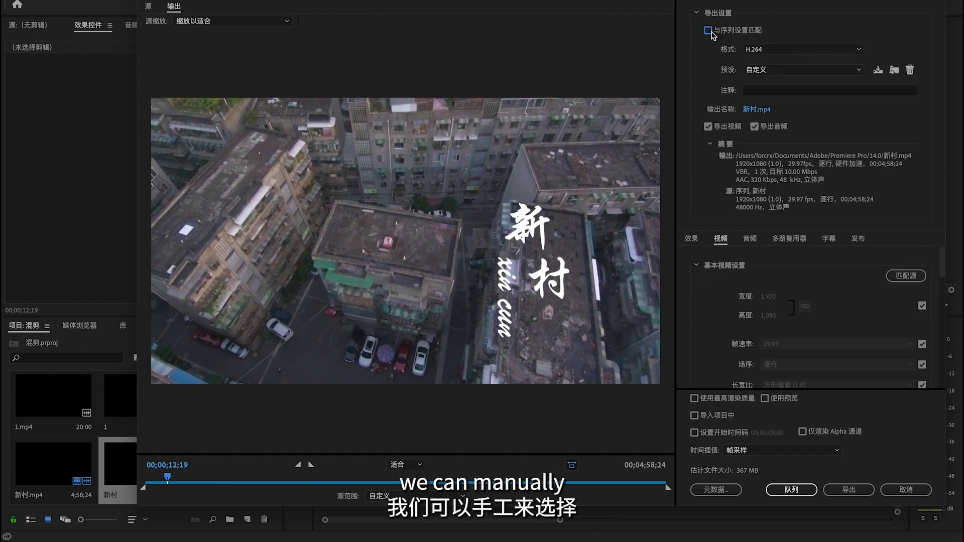
{"action": "left_click", "coordinate": [770, 50]}
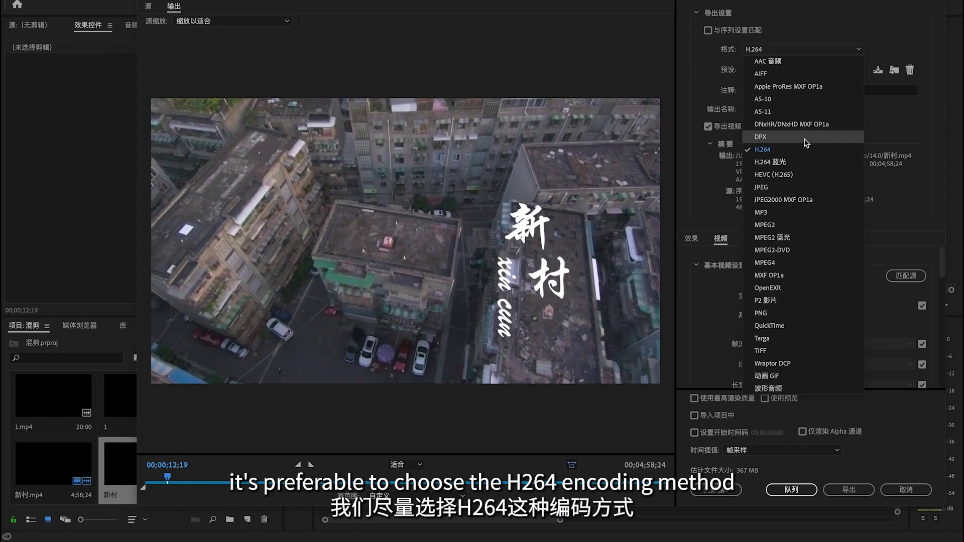
{"action": "left_click", "coordinate": [799, 150]}
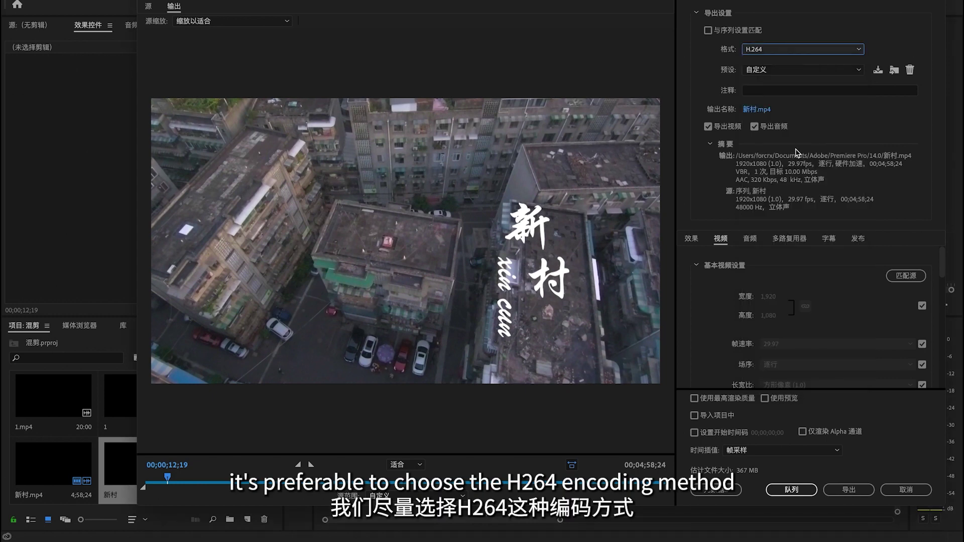
- Apply the High Quality 1080p HD preset to the export
{"action": "left_click", "coordinate": [792, 72]}
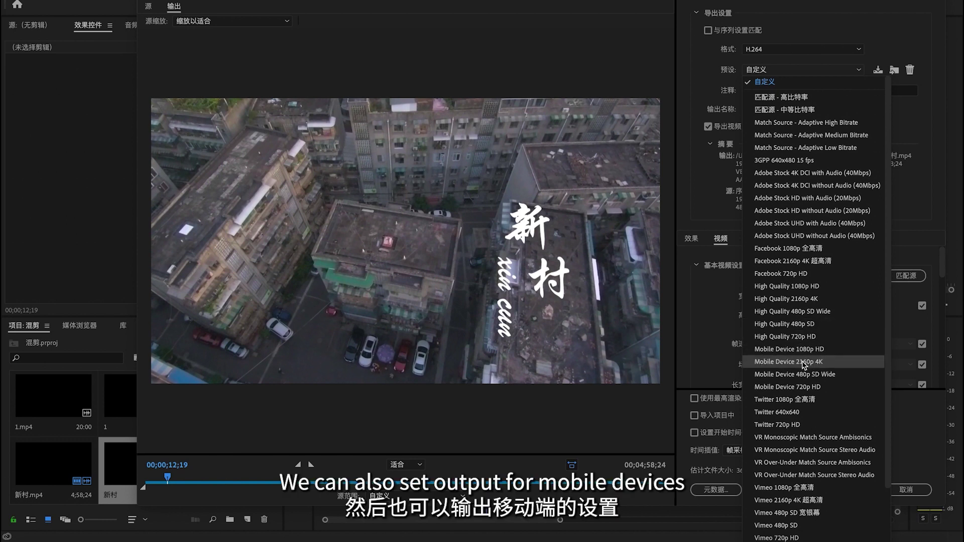
{"action": "scroll", "coordinate": [814, 369], "scroll_direction": "down", "scroll_amount": 3}
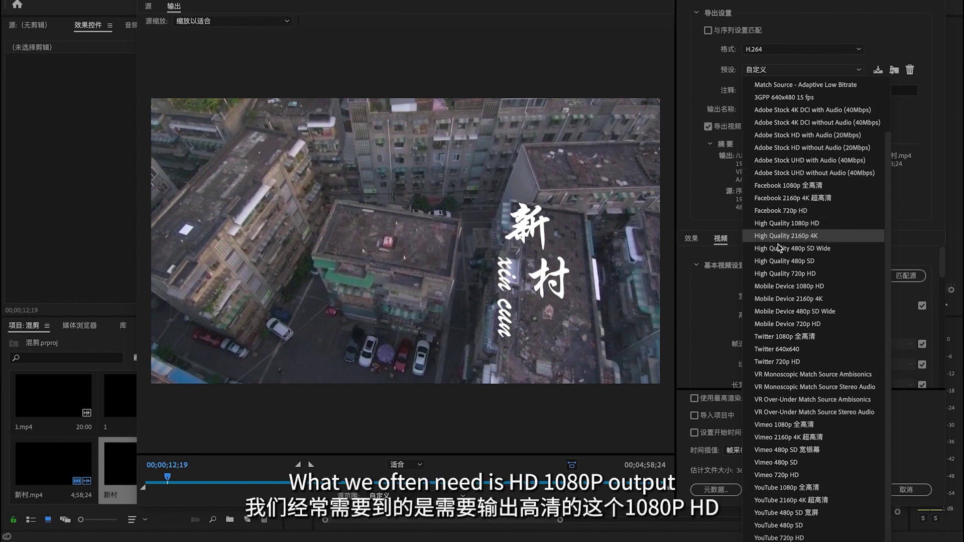
{"action": "left_click", "coordinate": [826, 227]}
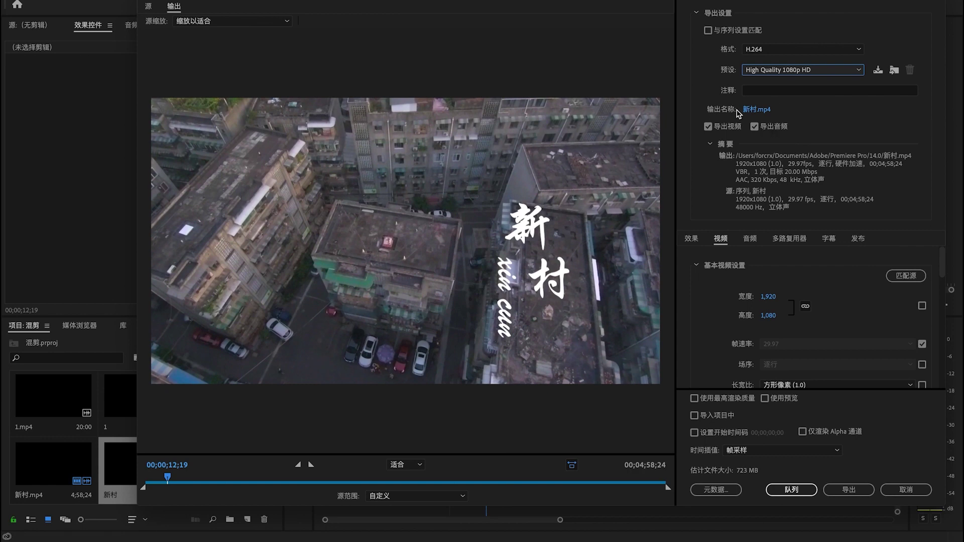
{"action": "left_click", "coordinate": [759, 113]}
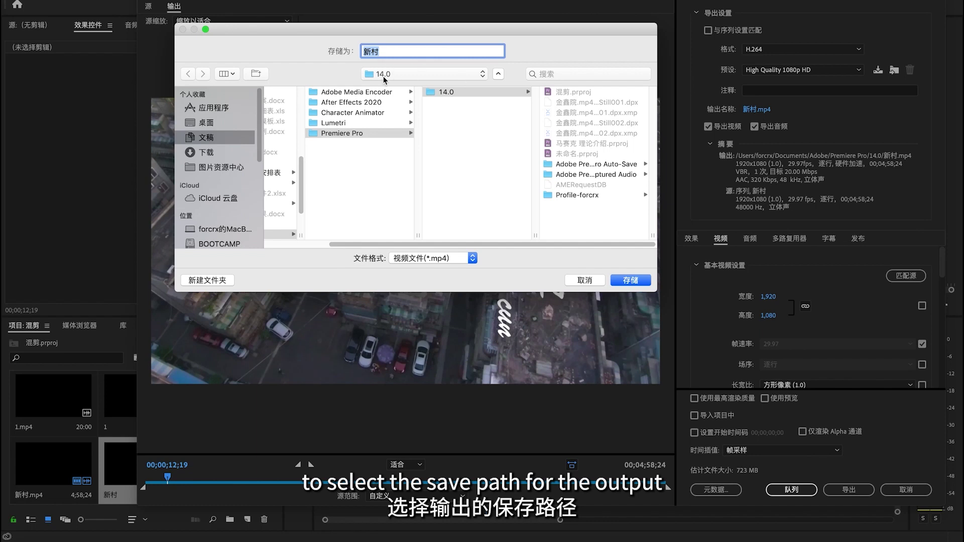
{"action": "left_click", "coordinate": [211, 154]}
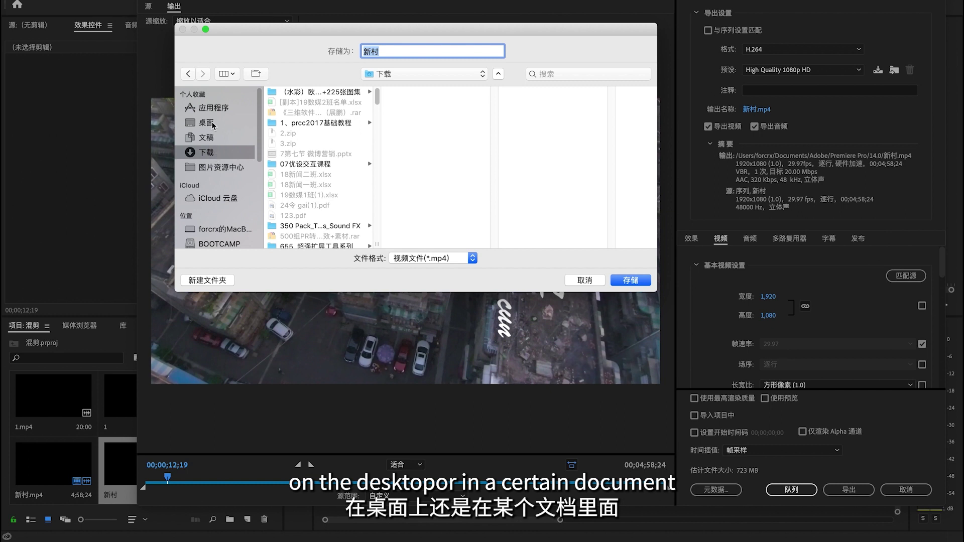
{"action": "left_click", "coordinate": [212, 124]}
{"action": "left_click", "coordinate": [217, 139]}
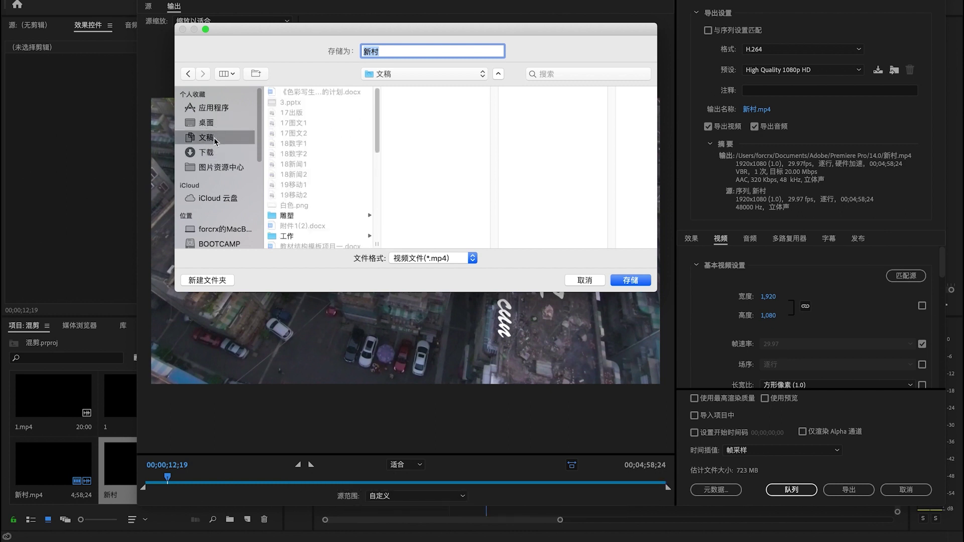
{"action": "left_click", "coordinate": [213, 155]}
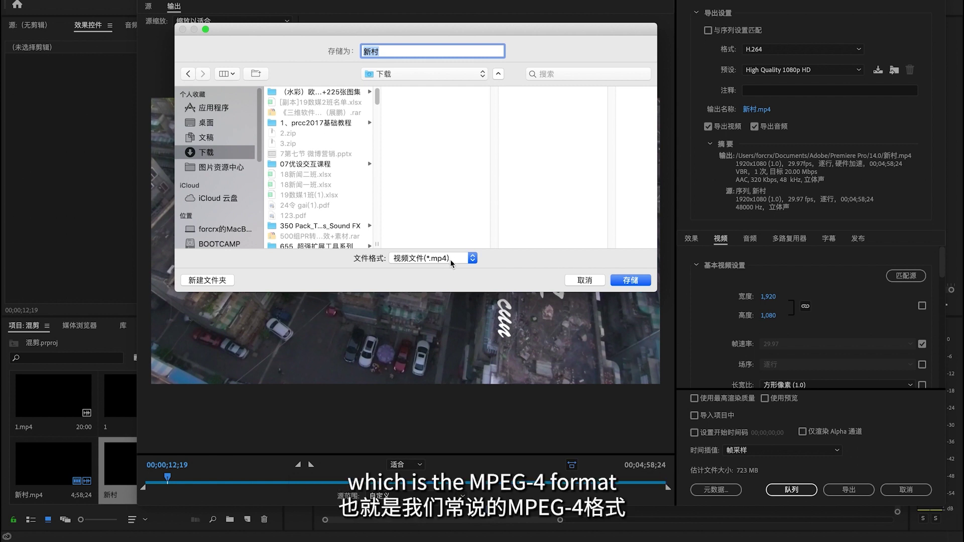
{"action": "left_click", "coordinate": [585, 281]}
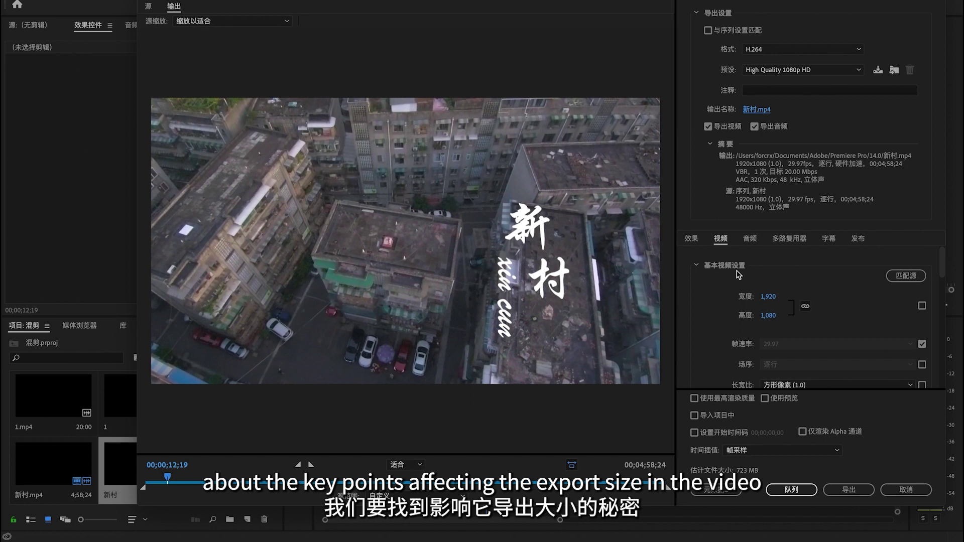
- Set the video's bitrate encoding to single-pass VBR (VBR, 1 次) with a target bitrate of 2.06 Mbps
{"action": "scroll", "coordinate": [736, 336], "scroll_direction": "down", "scroll_amount": 3}
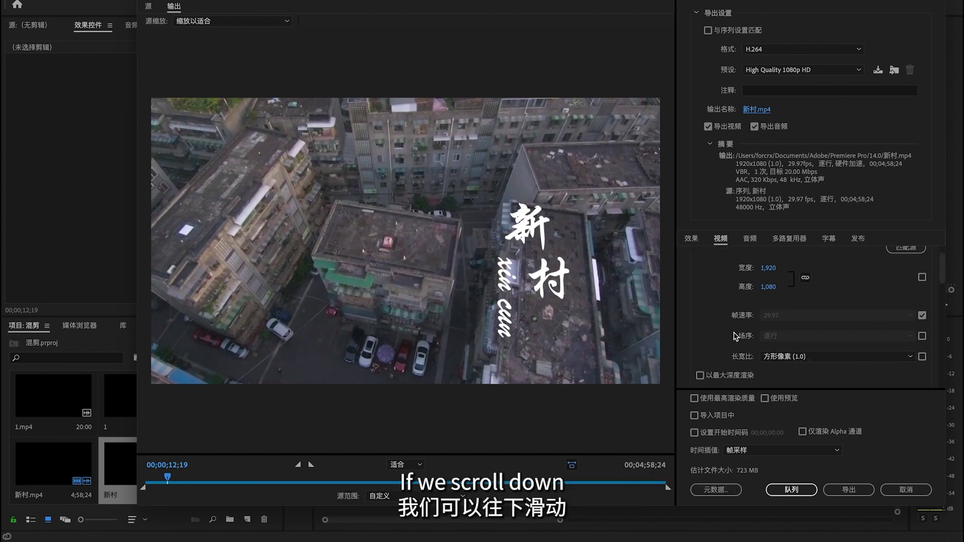
{"action": "scroll", "coordinate": [737, 337], "scroll_direction": "down", "scroll_amount": 5}
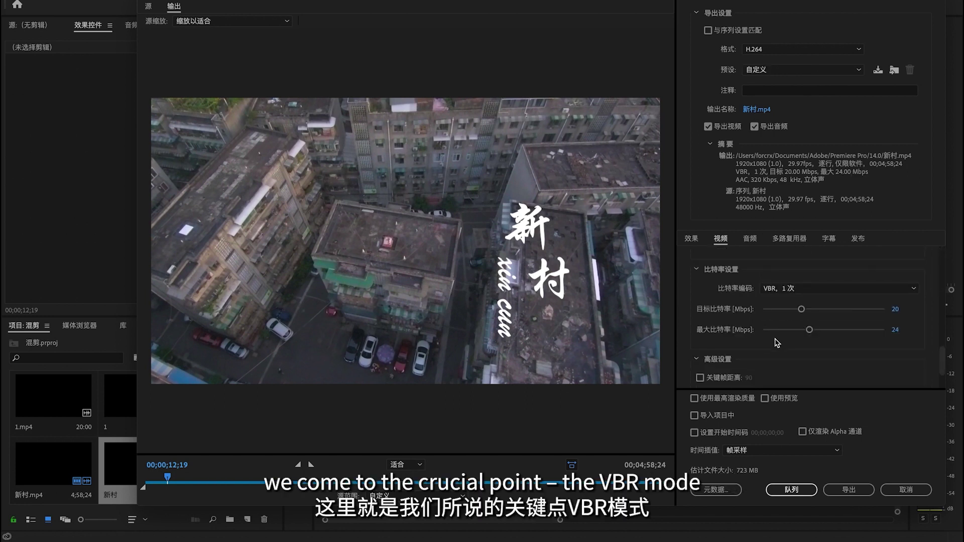
{"action": "left_click", "coordinate": [783, 291]}
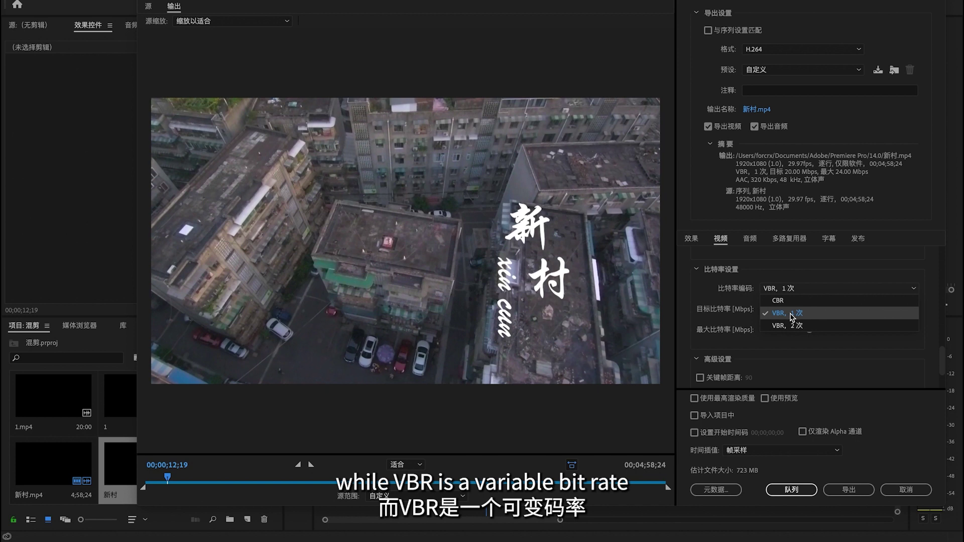
{"action": "left_click", "coordinate": [792, 317]}
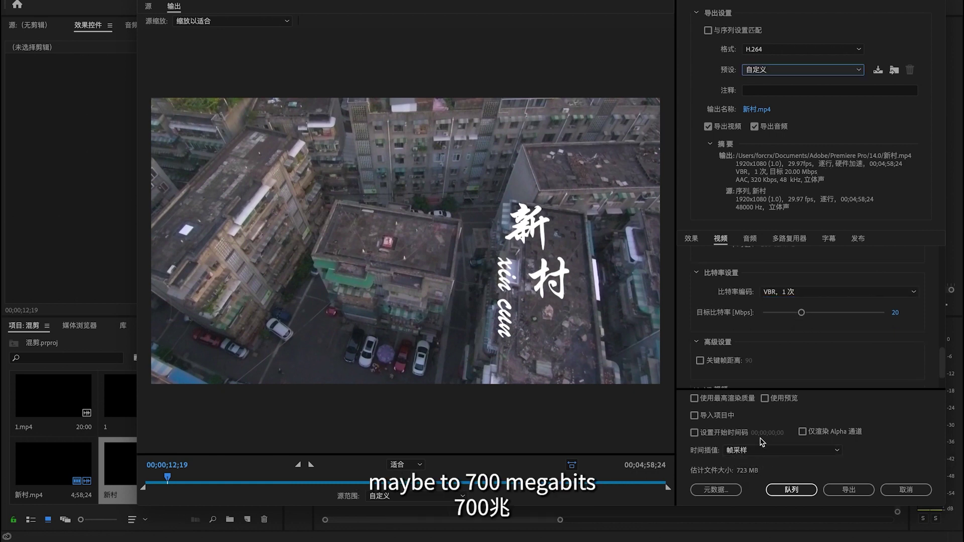
{"action": "left_click_drag", "start_coordinate": [802, 313], "coordinate": [767, 314]}
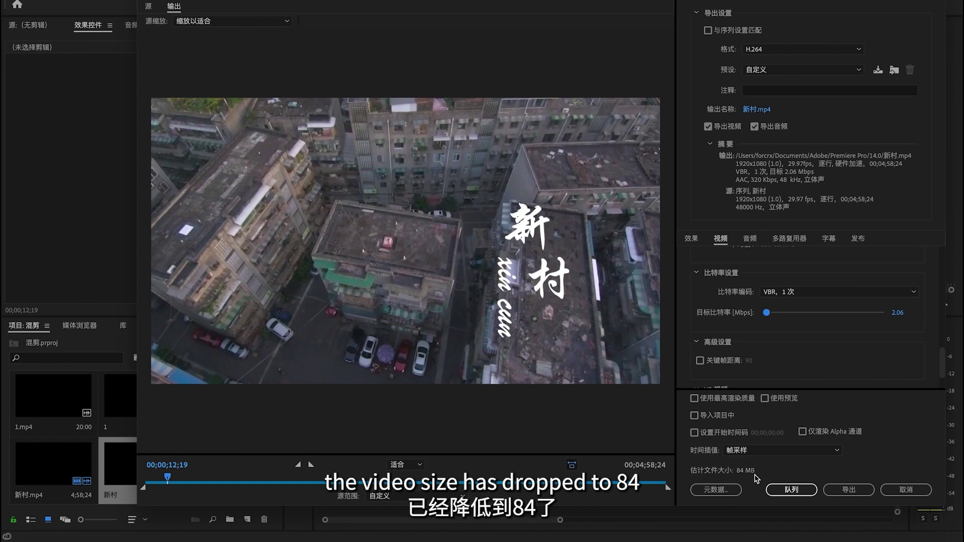
- Switch the bitrate encoding to two-pass VBR (VBR, 2 次) and set the maximum bitrate to 6.03 Mbps
{"action": "scroll", "coordinate": [789, 285], "scroll_direction": "down", "scroll_amount": 1}
{"action": "left_click", "coordinate": [789, 285]}
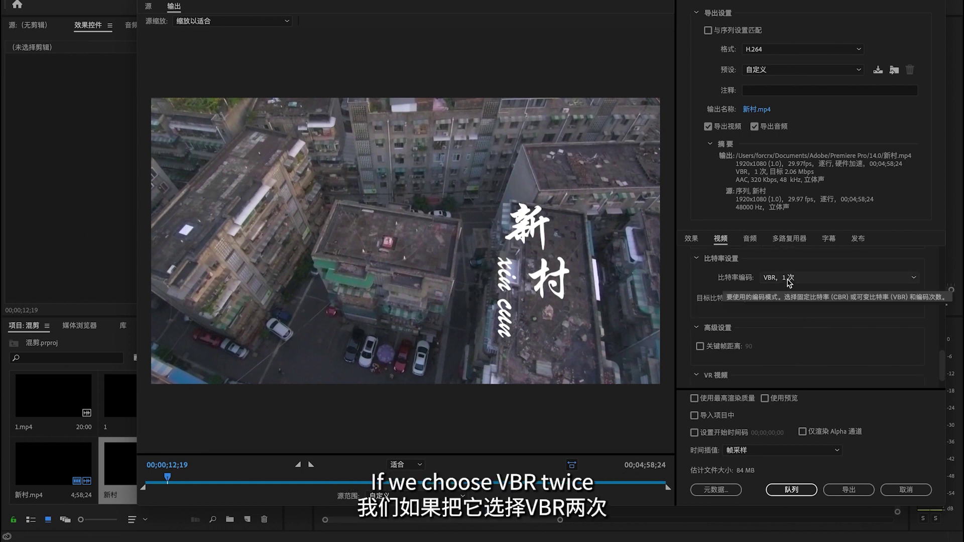
{"action": "left_click", "coordinate": [787, 317]}
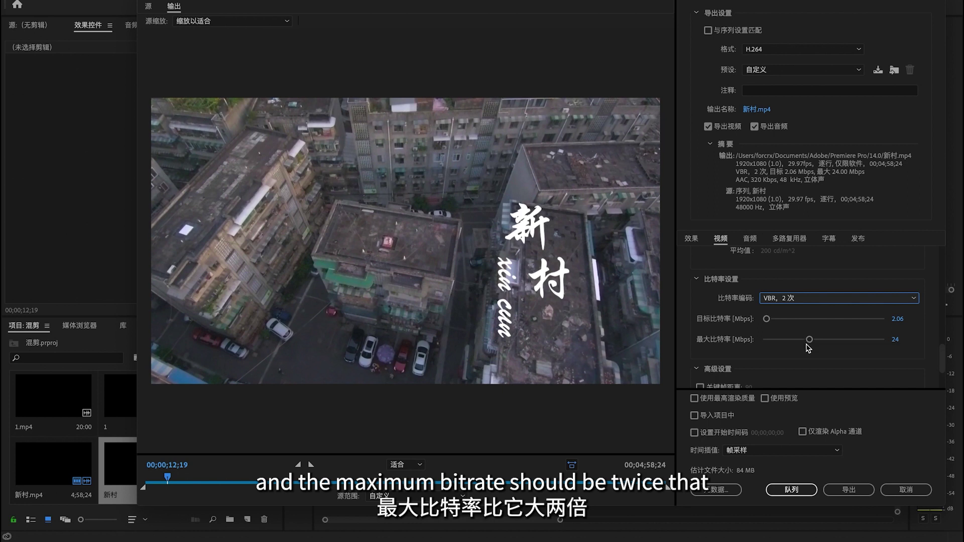
{"action": "left_click_drag", "start_coordinate": [810, 341], "coordinate": [777, 351]}
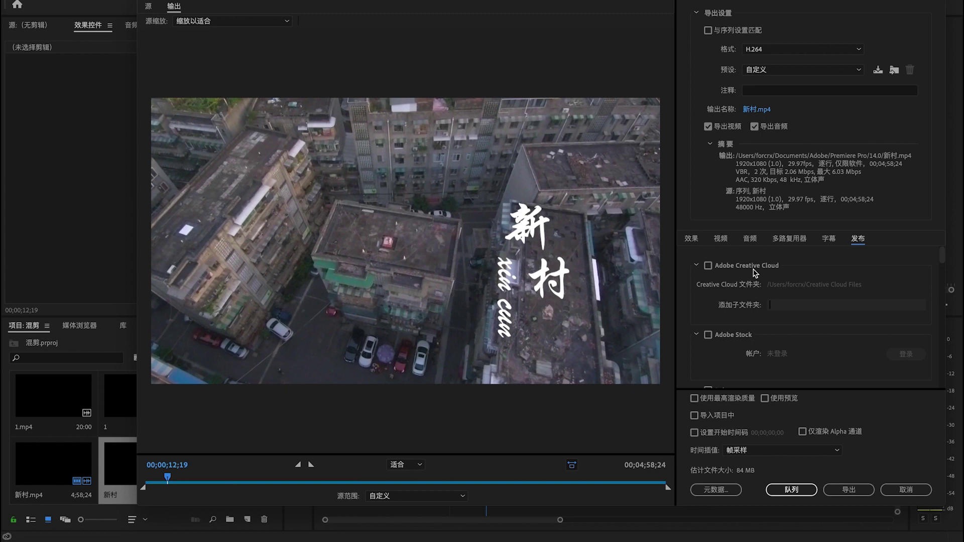
- Examine the publishing options for the export, from Adobe Creative Cloud and Stock through Behance, Facebook, FTP, Twitter and Vimeo
{"action": "scroll", "coordinate": [745, 301], "scroll_direction": "down", "scroll_amount": 3}
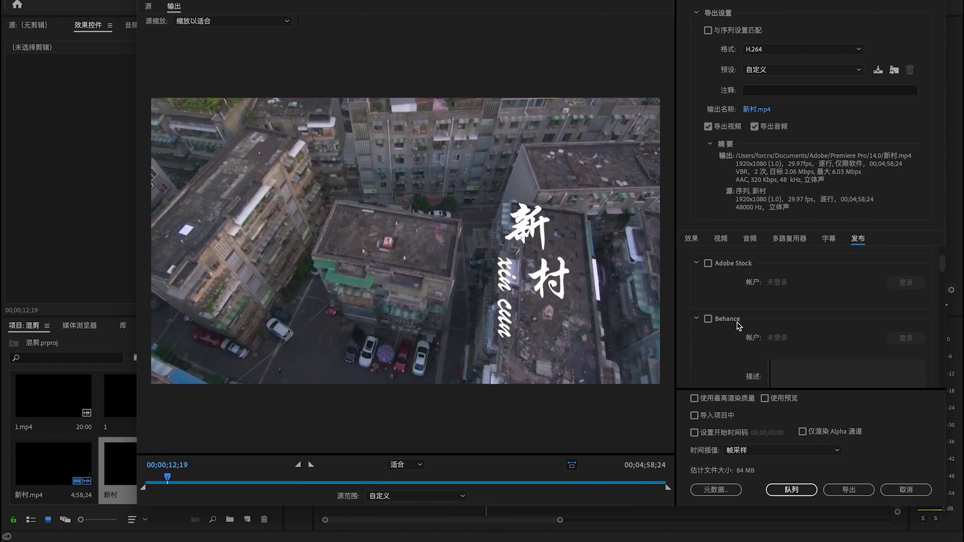
{"action": "scroll", "coordinate": [740, 326], "scroll_direction": "down", "scroll_amount": 5}
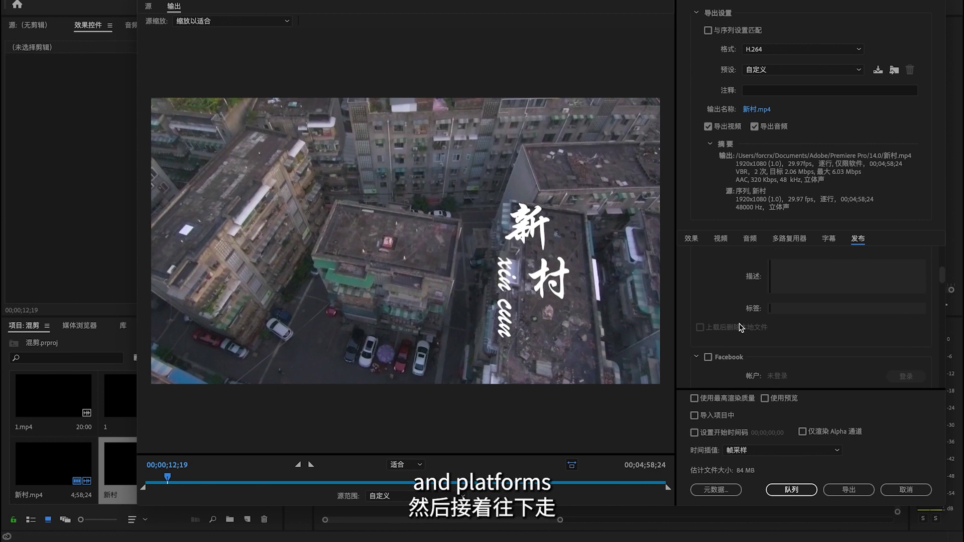
{"action": "scroll", "coordinate": [737, 328], "scroll_direction": "down", "scroll_amount": 4}
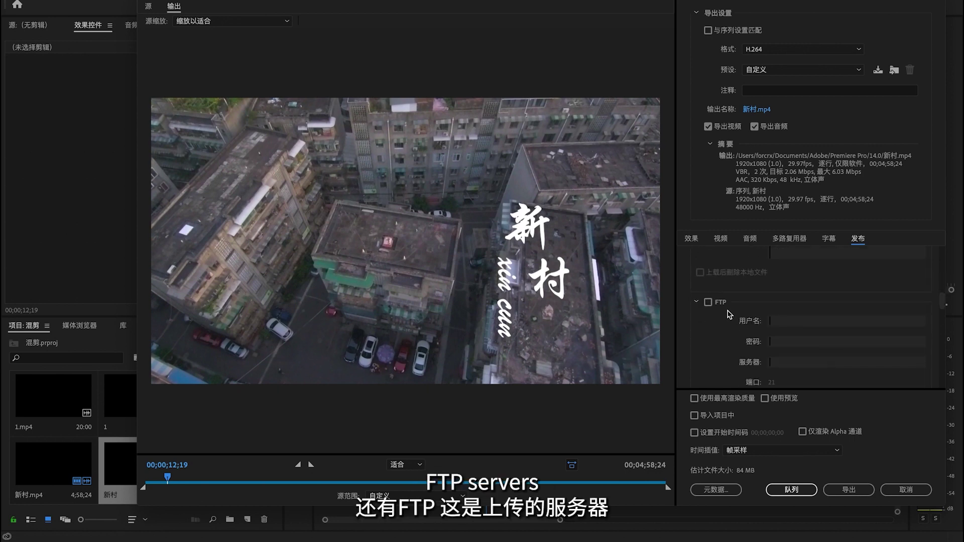
{"action": "scroll", "coordinate": [723, 304], "scroll_direction": "down", "scroll_amount": 5}
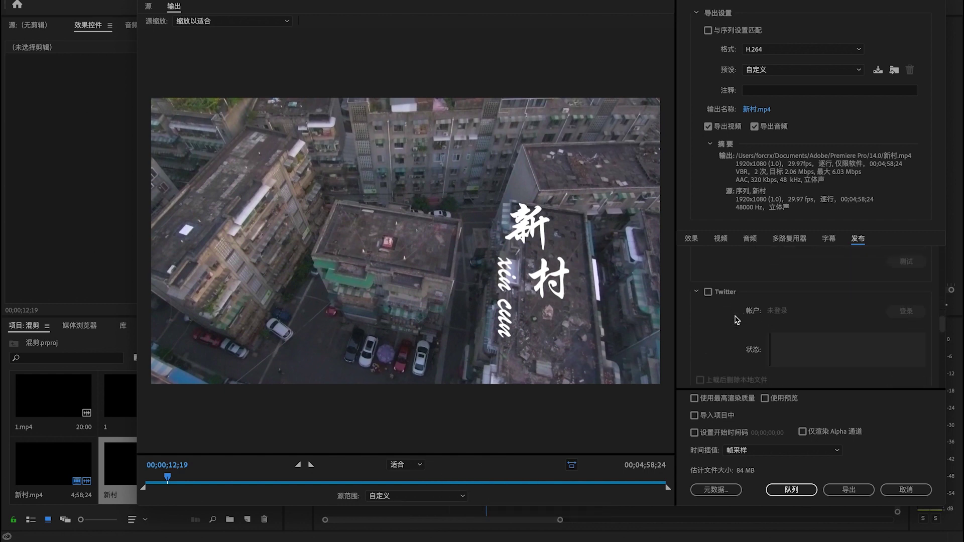
{"action": "scroll", "coordinate": [733, 316], "scroll_direction": "down", "scroll_amount": 3}
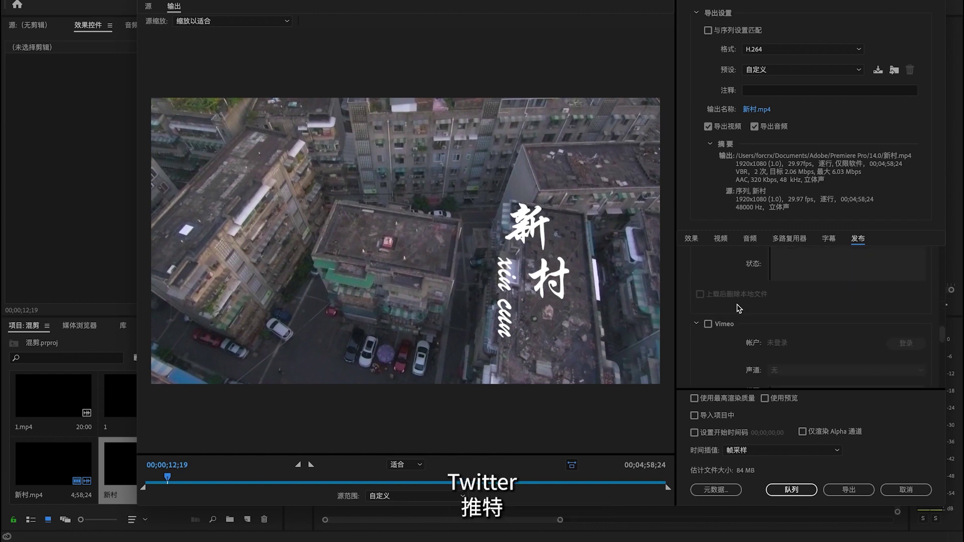
{"action": "scroll", "coordinate": [739, 337], "scroll_direction": "down", "scroll_amount": 1}
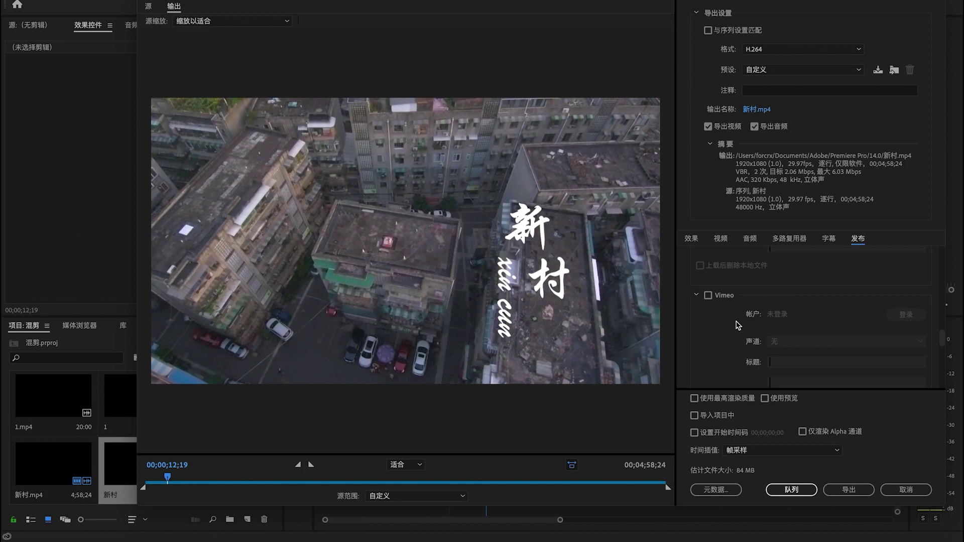
{"action": "scroll", "coordinate": [738, 326], "scroll_direction": "down", "scroll_amount": 4}
{"action": "scroll", "coordinate": [737, 325], "scroll_direction": "down", "scroll_amount": 1}
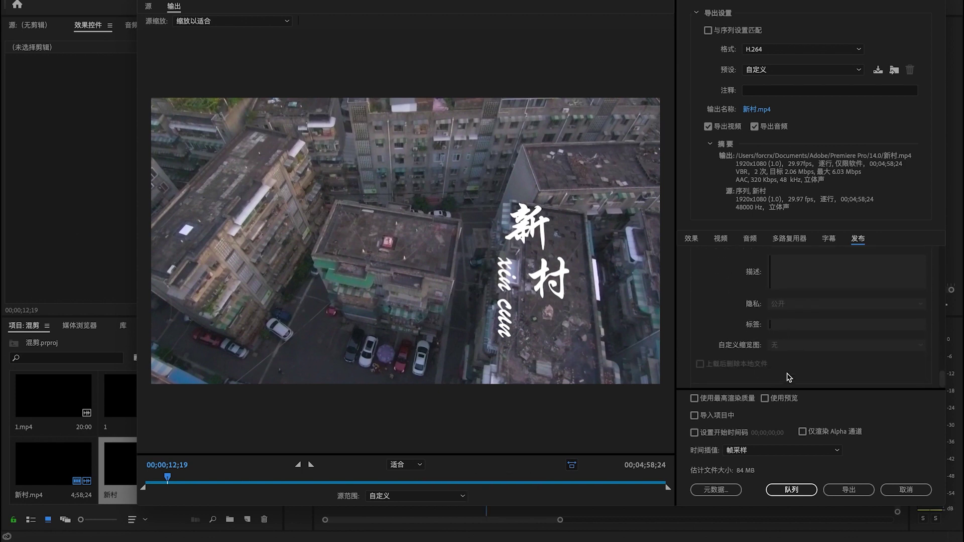